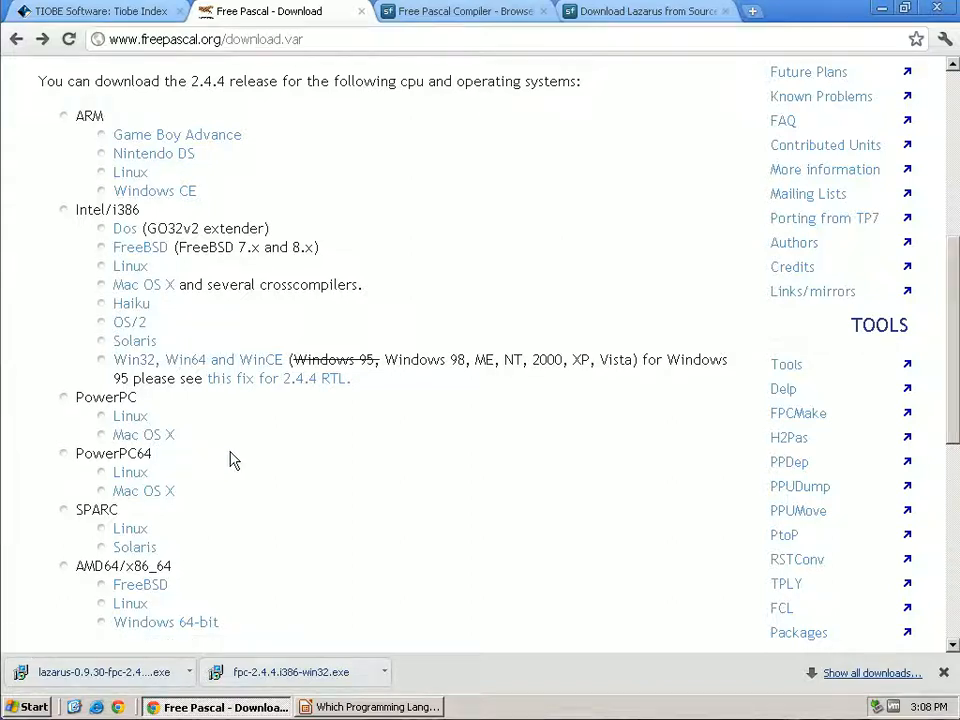
- Open the SourceForge mirror for the Free Pascal Win32 release and run the downloaded fpc-2.4.4.i386-win32.exe installer
click(132, 364)
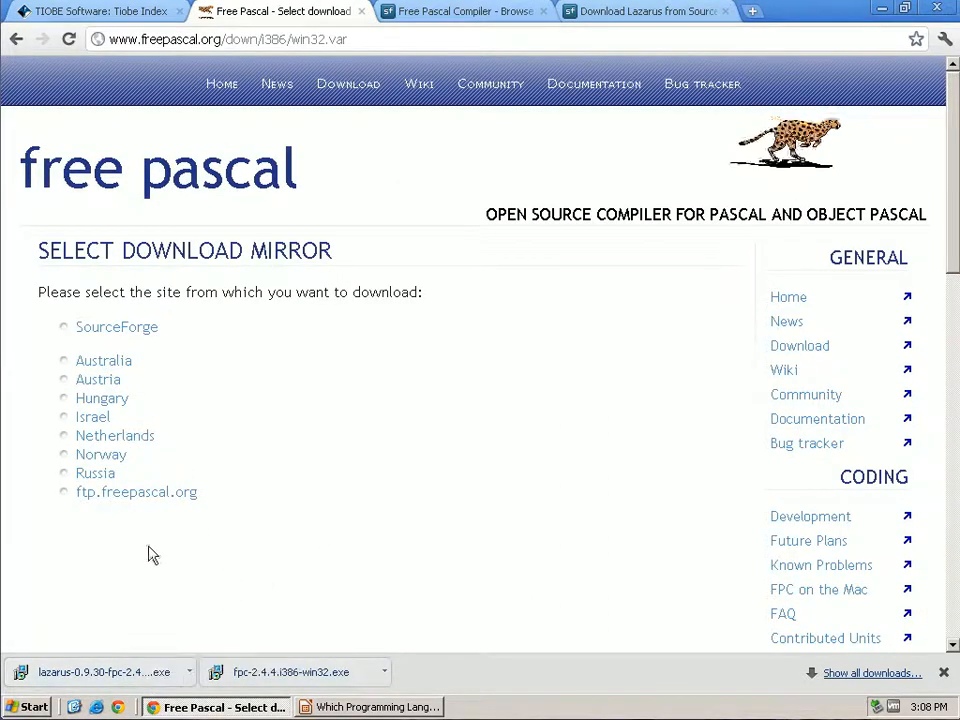
click(108, 328)
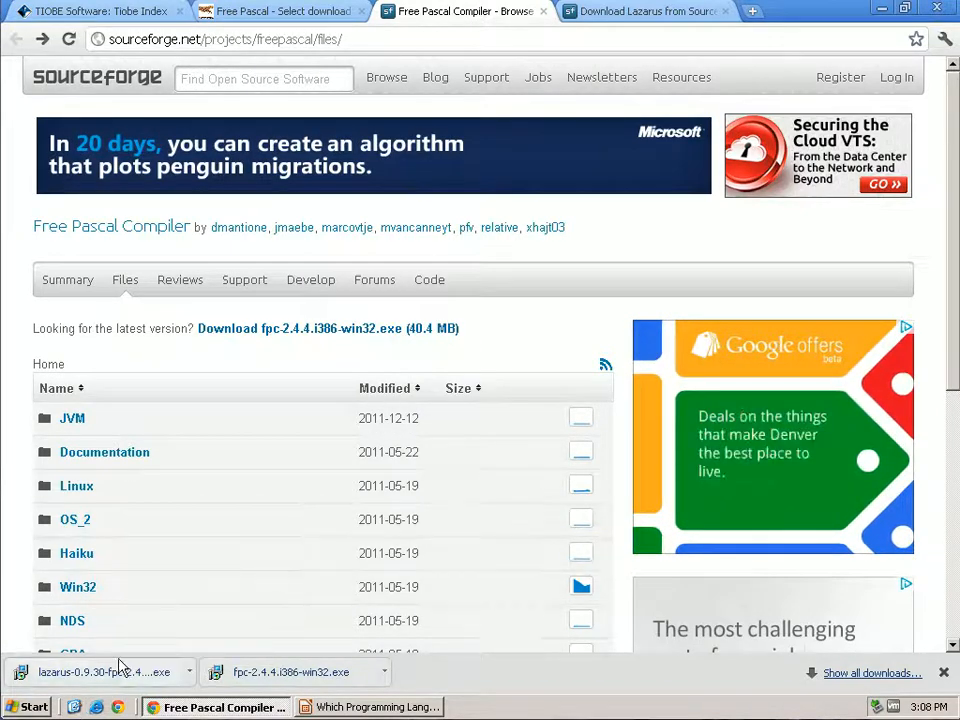
click(313, 675)
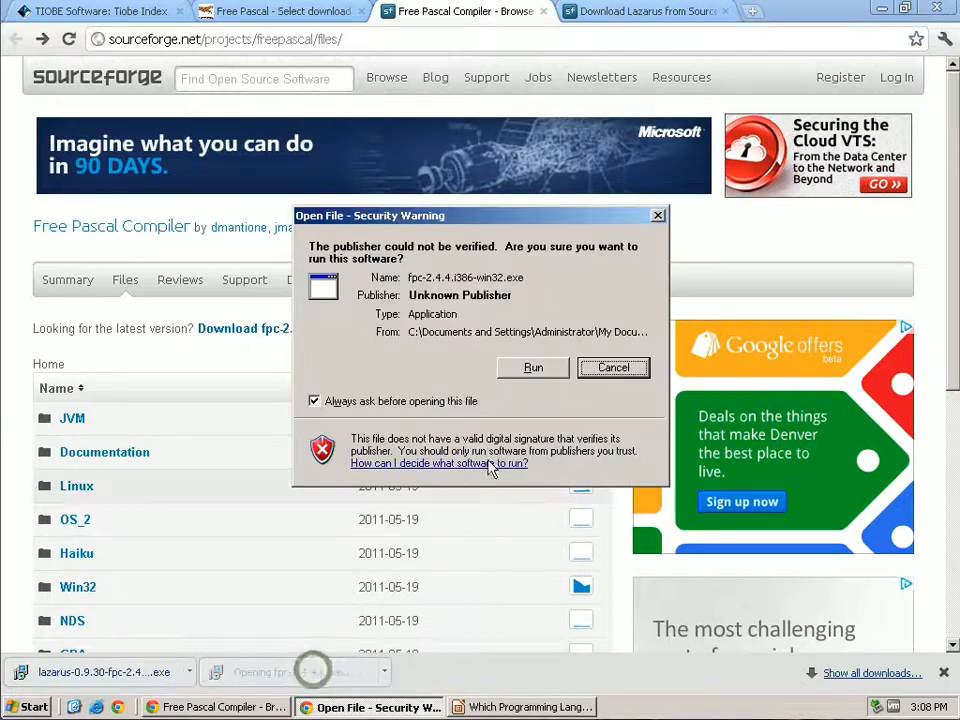
click(538, 368)
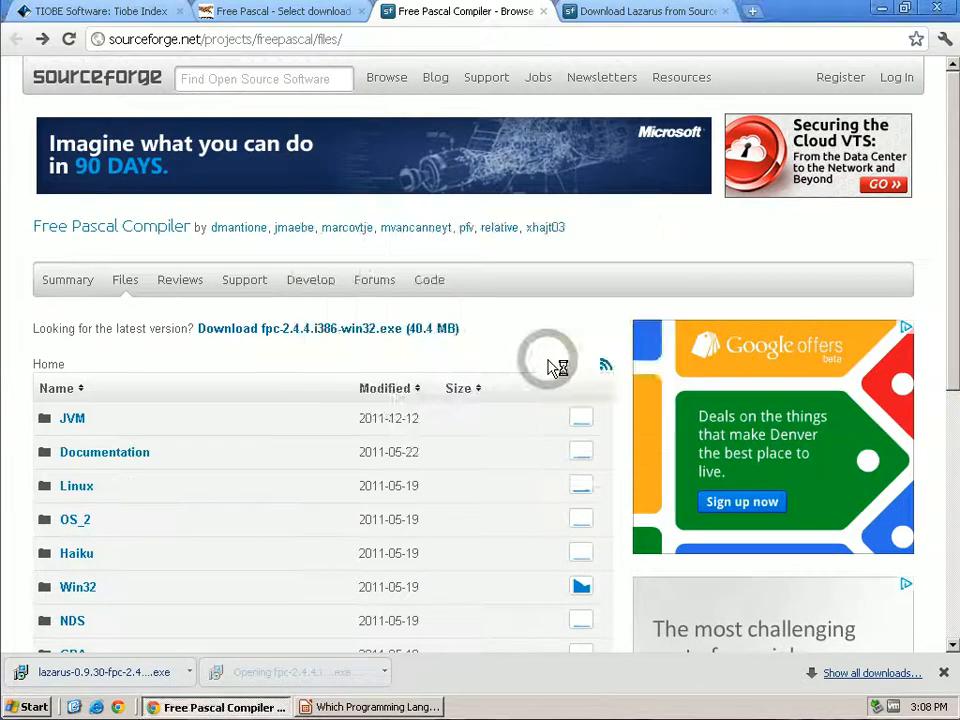
- Start installing Free Pascal into C:\FPC\2.4.4 with the Free Pascal Start Menu folder and the default additional tasks
click(594, 506)
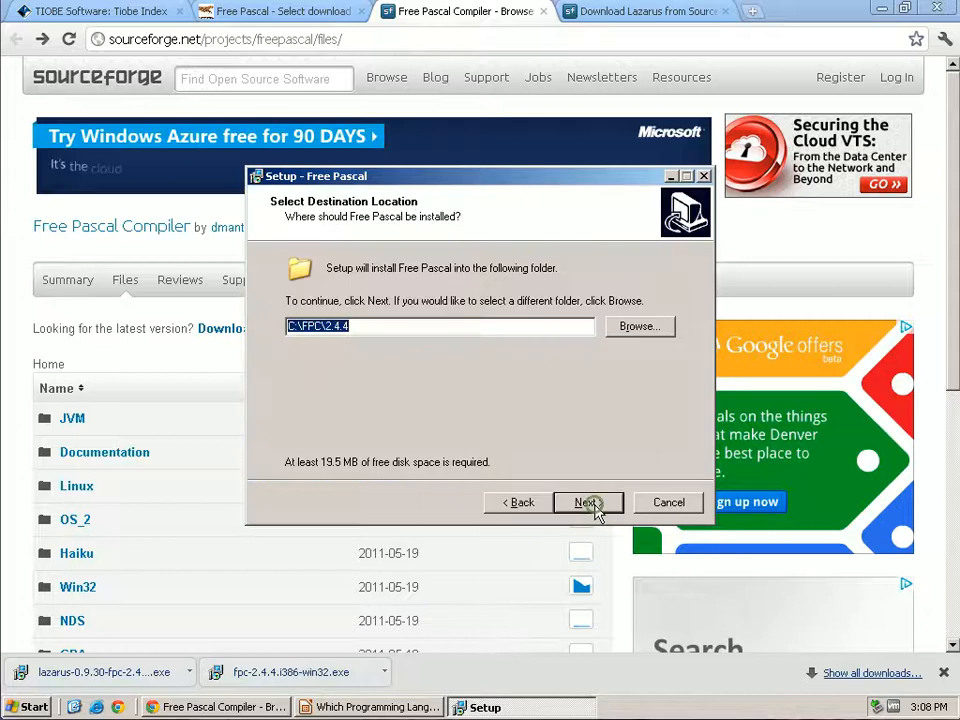
click(594, 506)
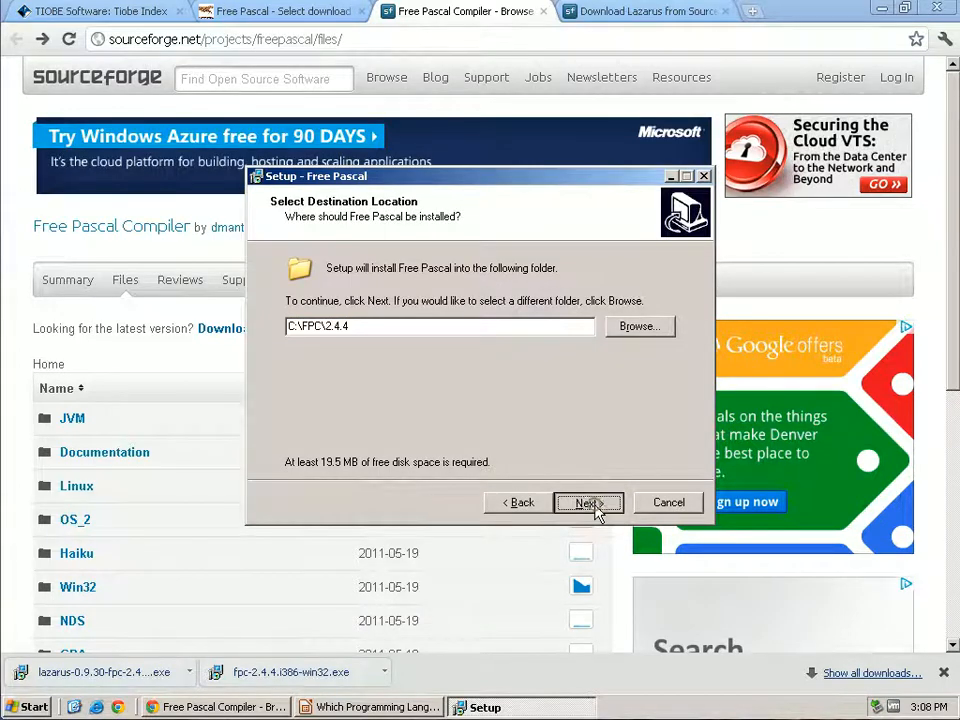
click(594, 506)
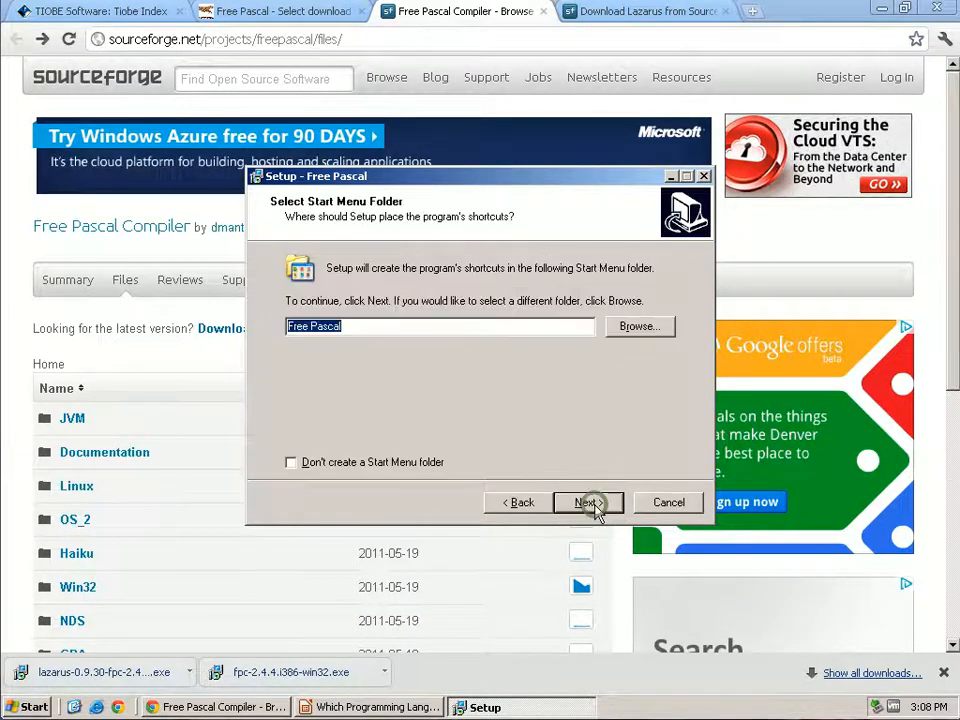
click(594, 506)
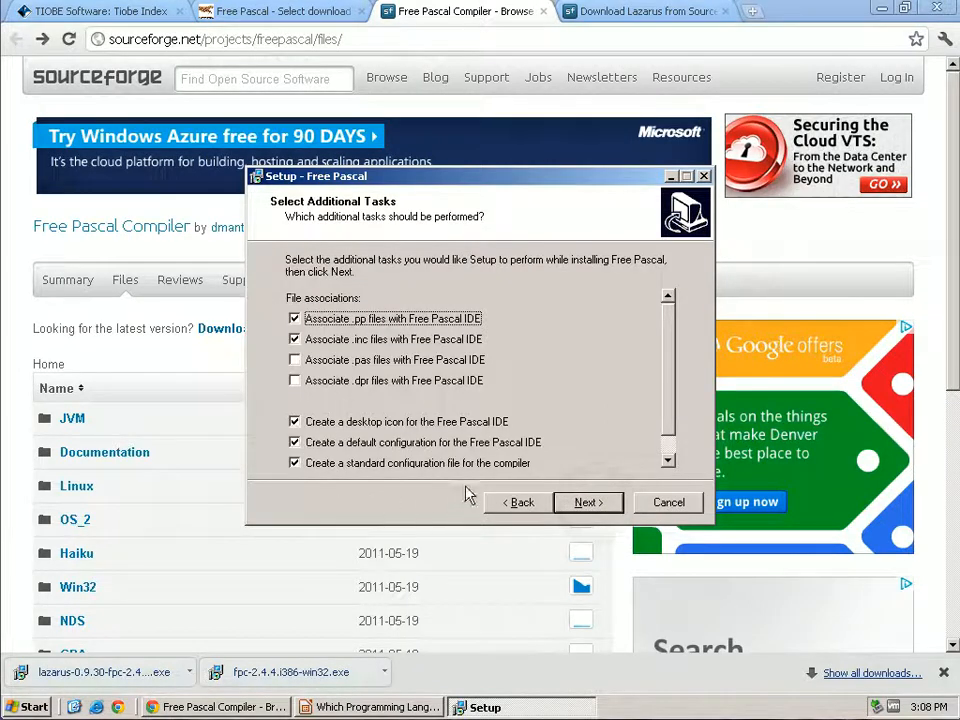
click(587, 505)
click(598, 505)
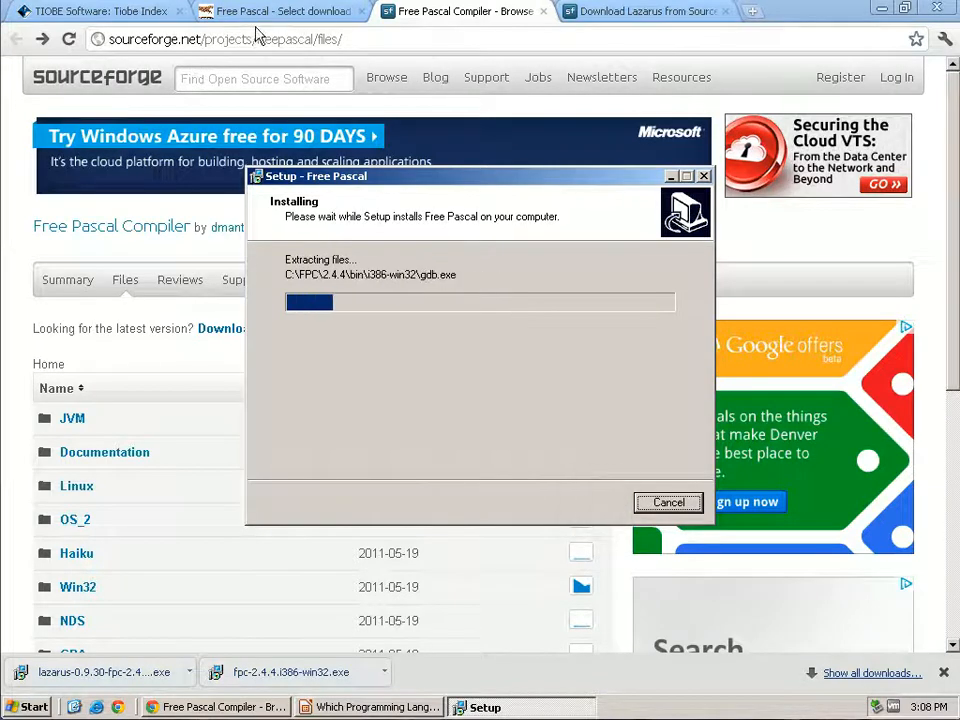
- Search the web for "lazarus" in the browser tab that holds the Lazarus download page
click(629, 13)
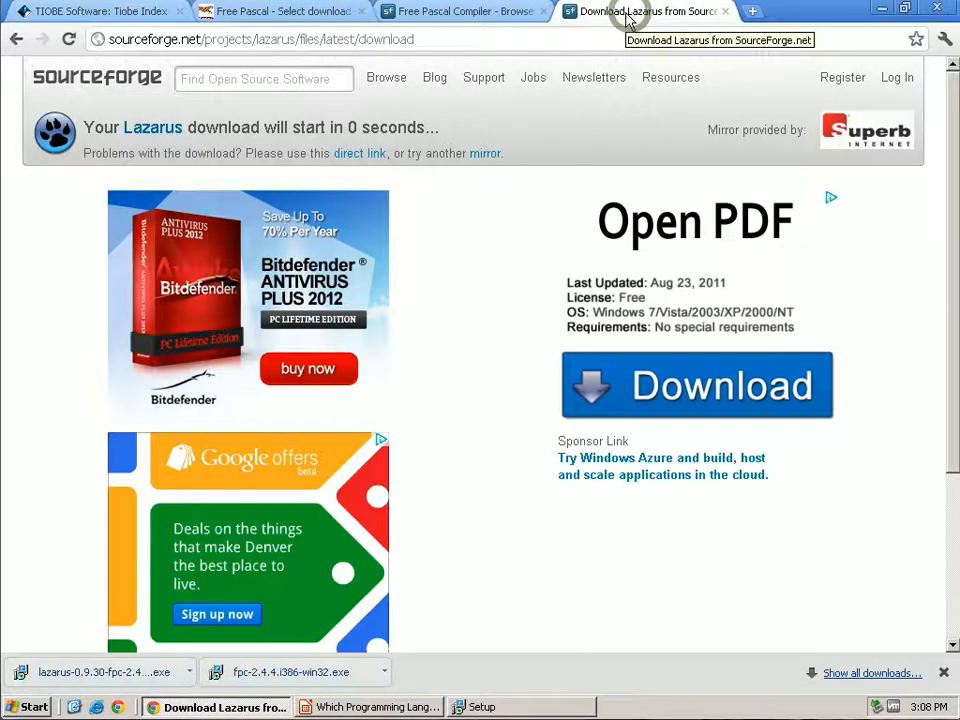
click(322, 38)
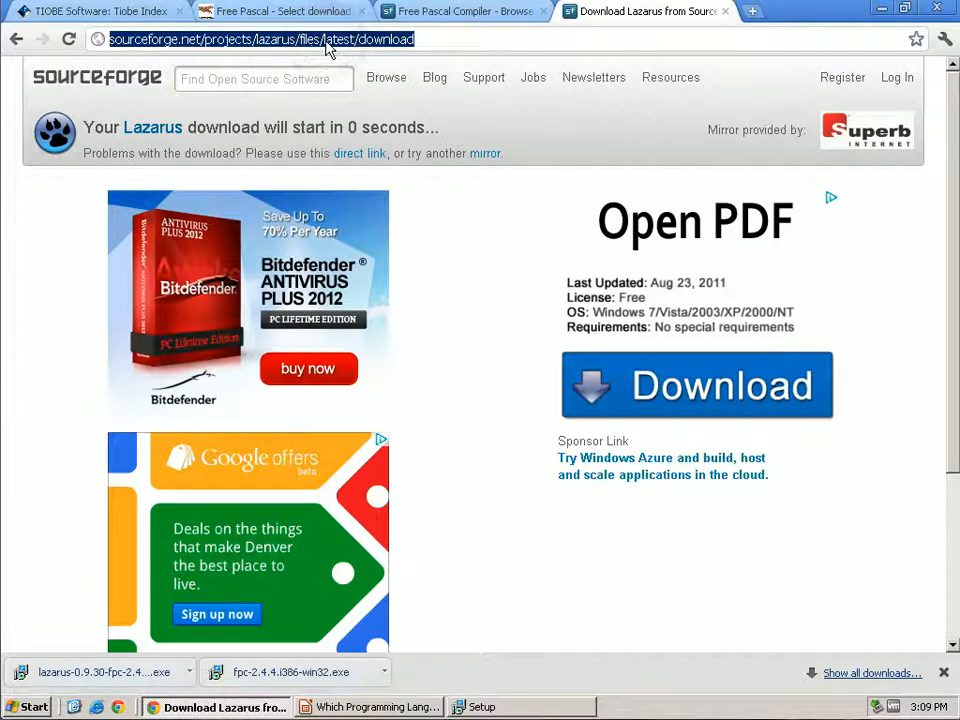
text(lazarus)
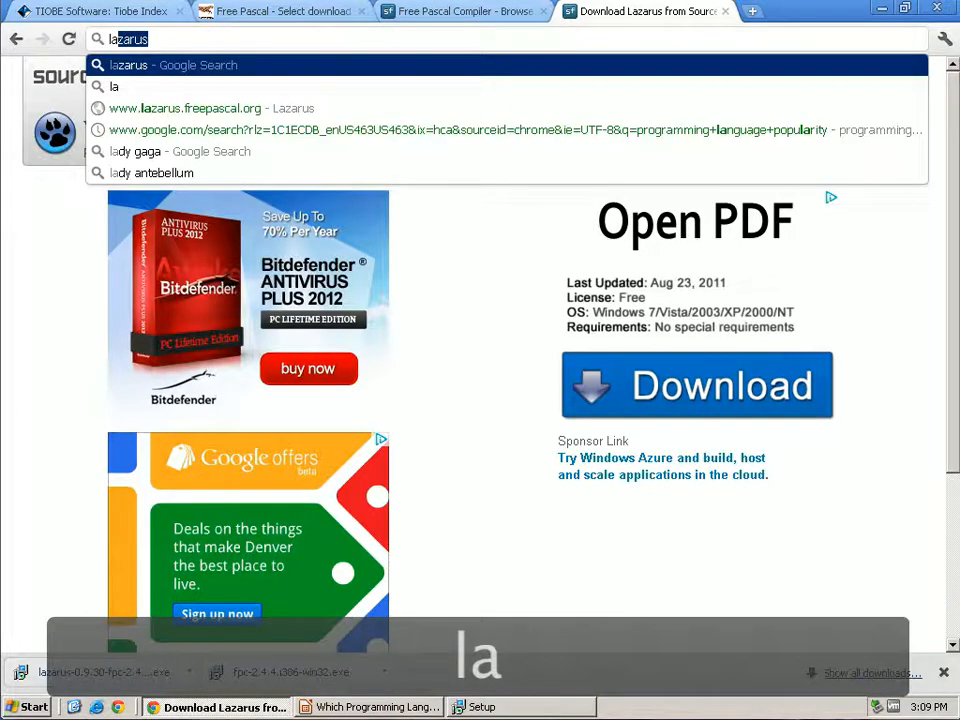
key(Return)
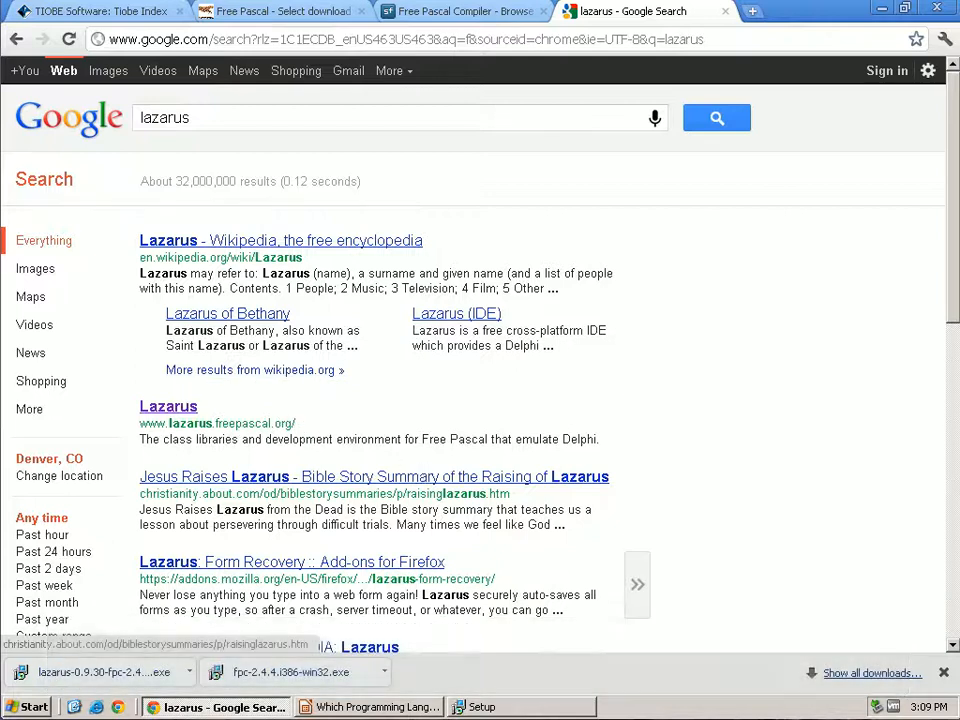
scroll(360, 452, down, 1)
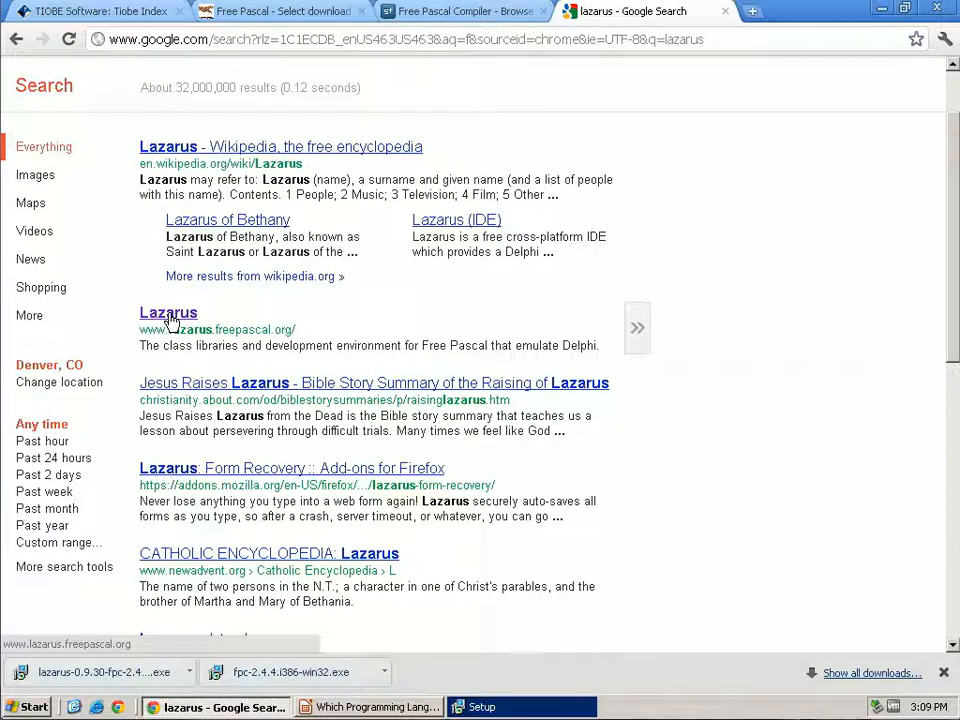
click(170, 318)
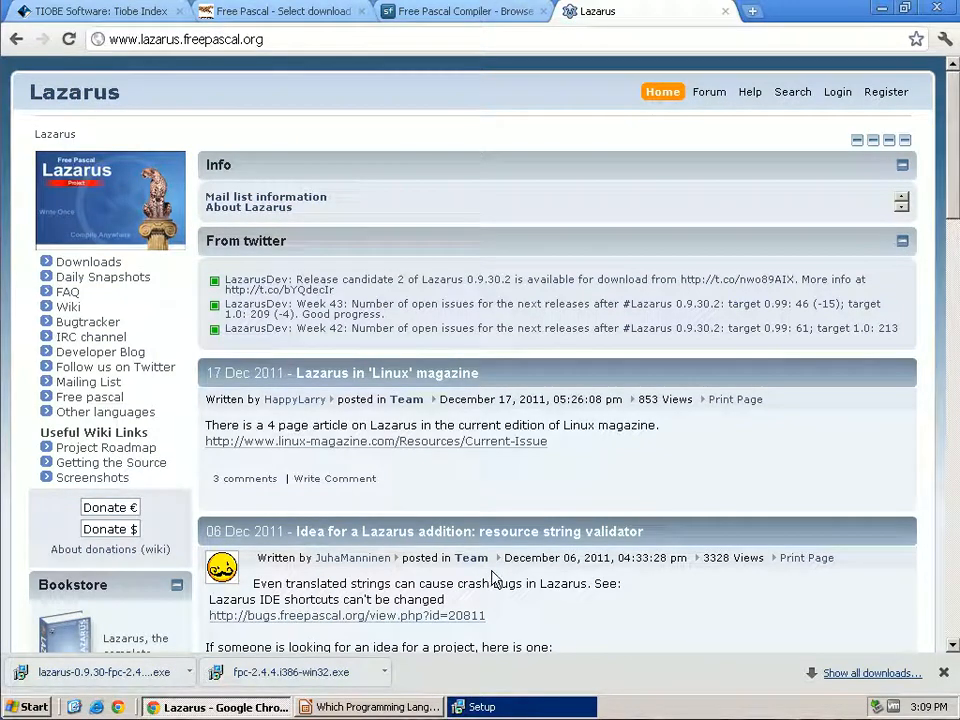
click(86, 262)
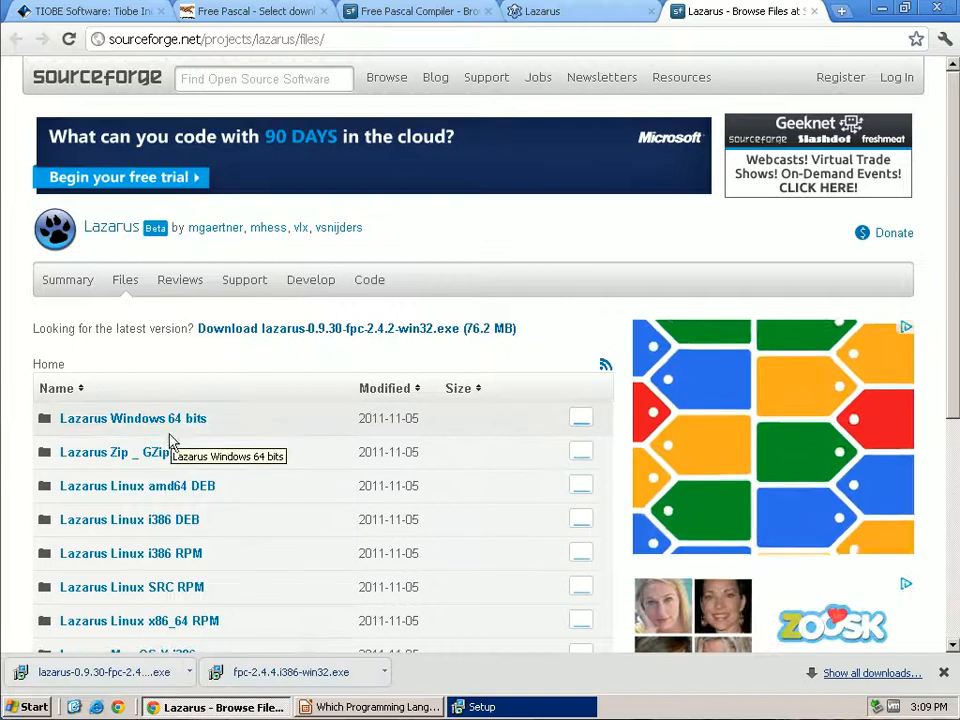
- Return to the Free Pascal setup, continue past the release information and finish the wizard
click(485, 707)
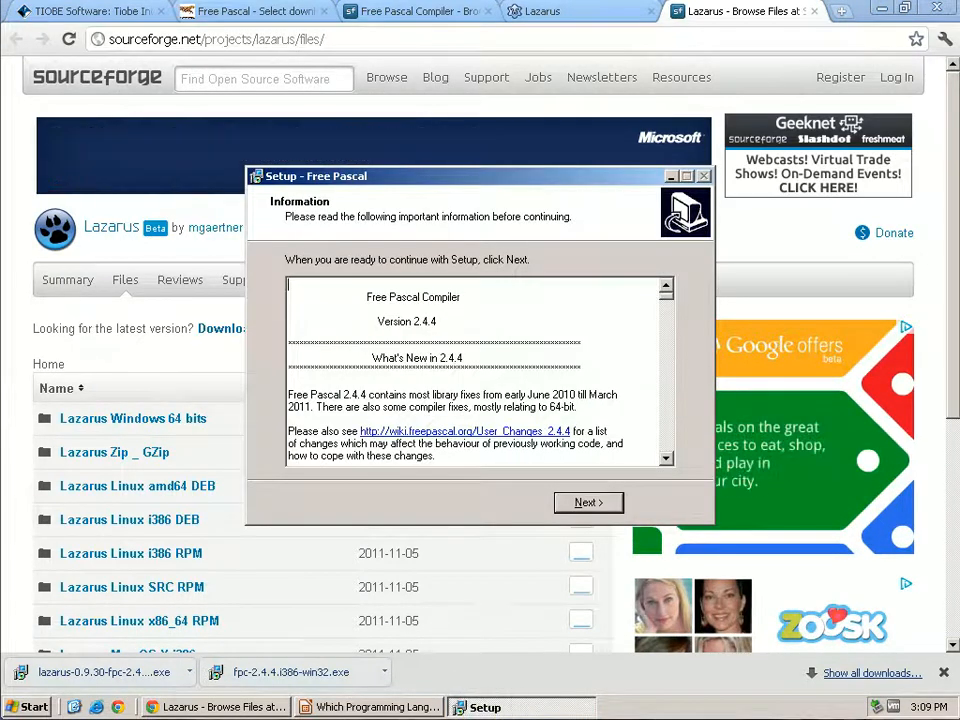
click(600, 505)
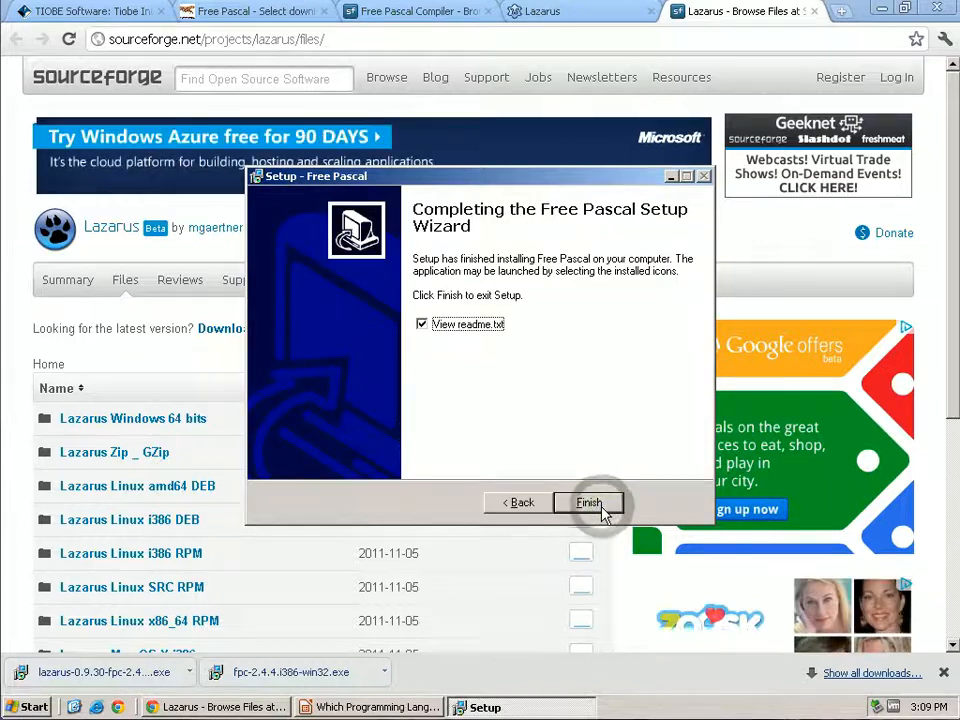
click(588, 503)
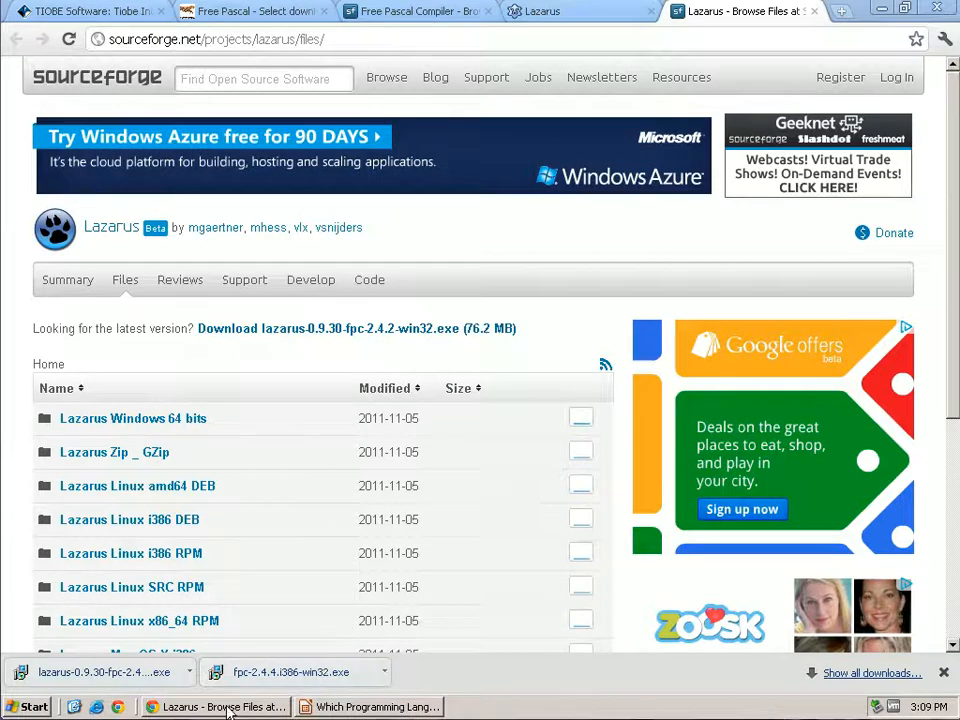
- Run the downloaded Lazarus 0.9.30 win32 installer, allow it through the security warning and accept English as the setup language
click(117, 678)
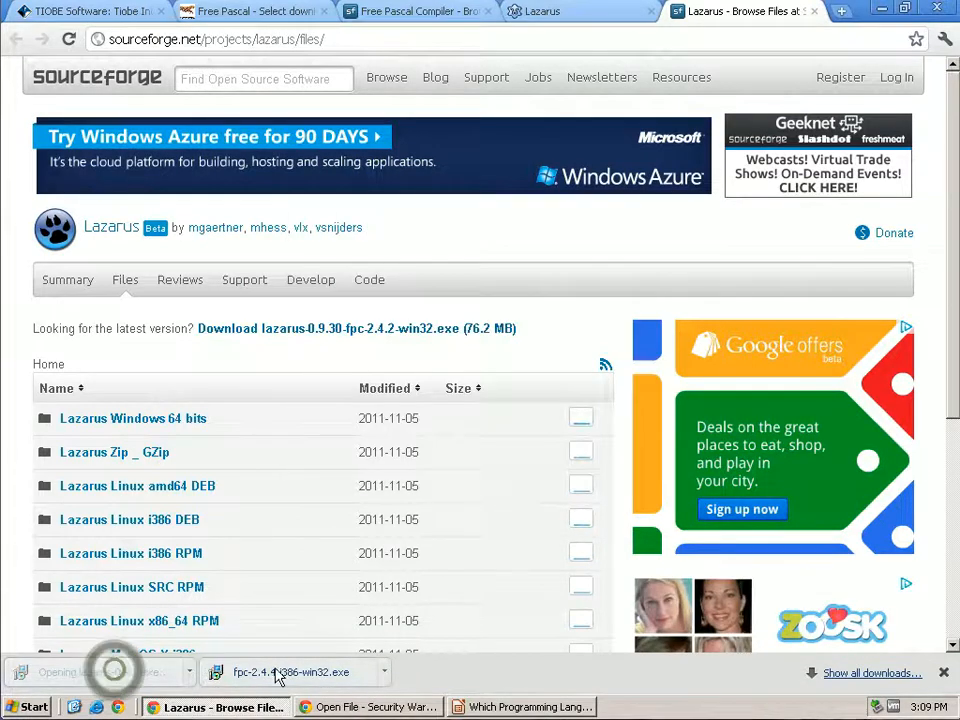
click(189, 672)
click(253, 597)
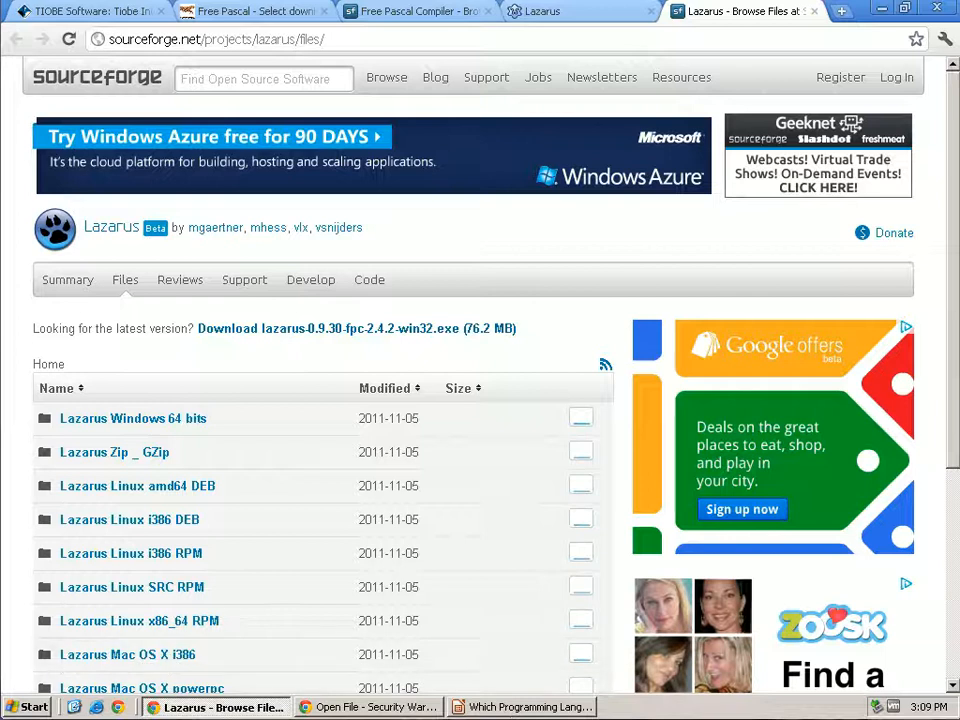
scroll(259, 609, down, 2)
scroll(188, 650, down, 2)
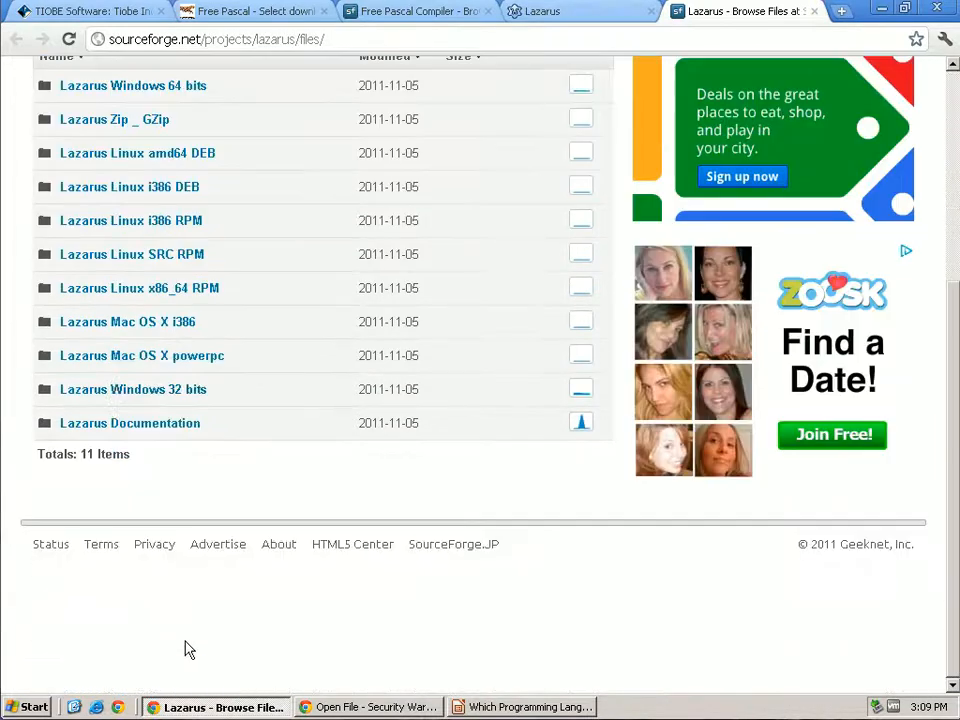
click(222, 707)
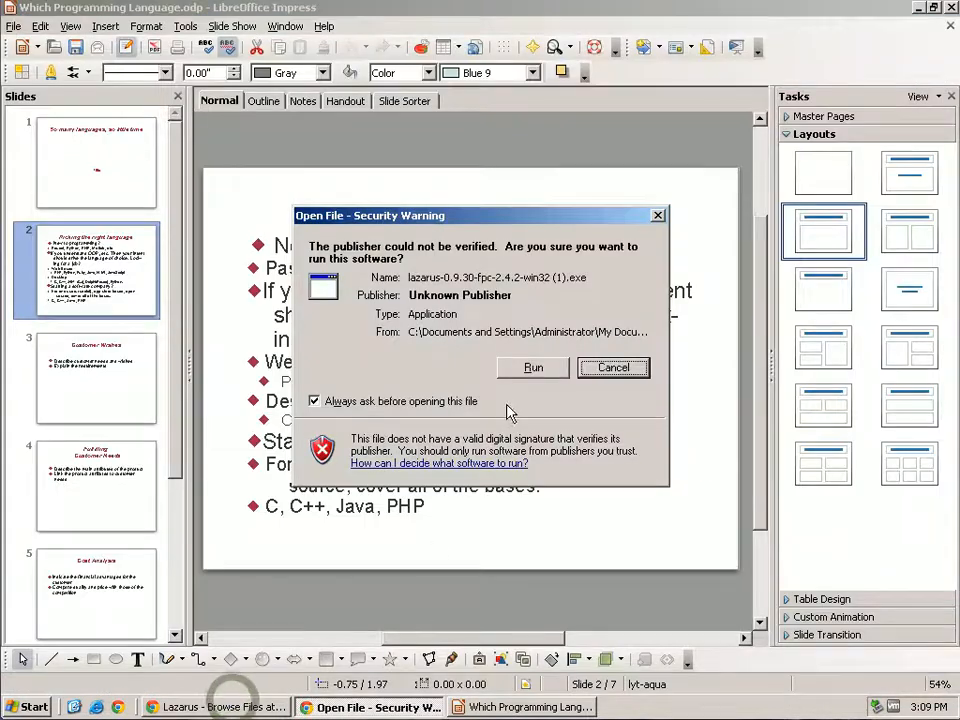
click(540, 369)
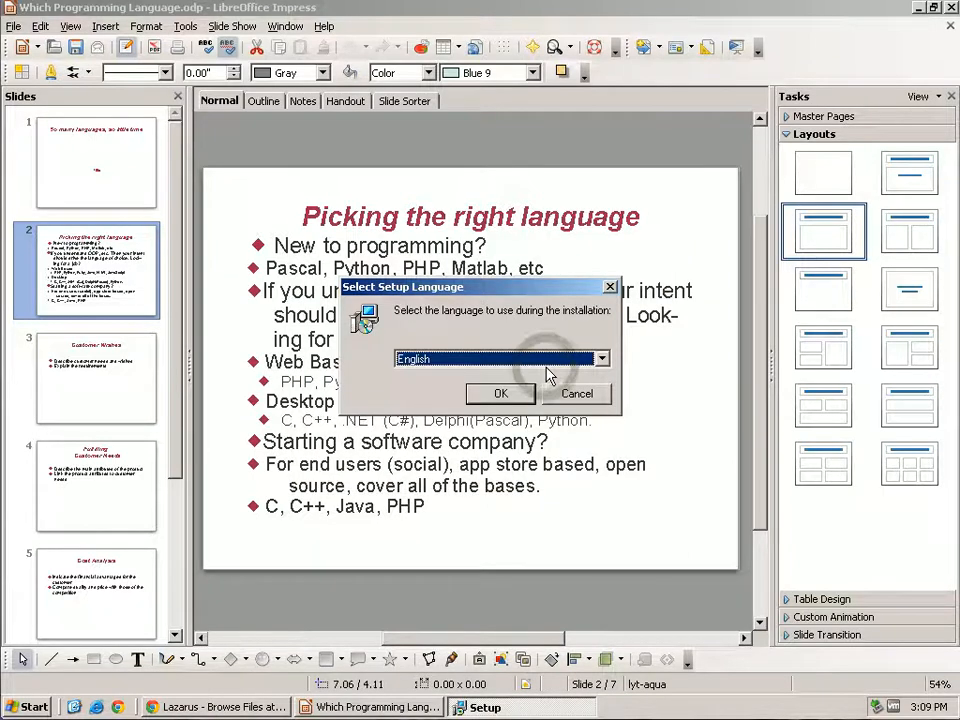
click(522, 393)
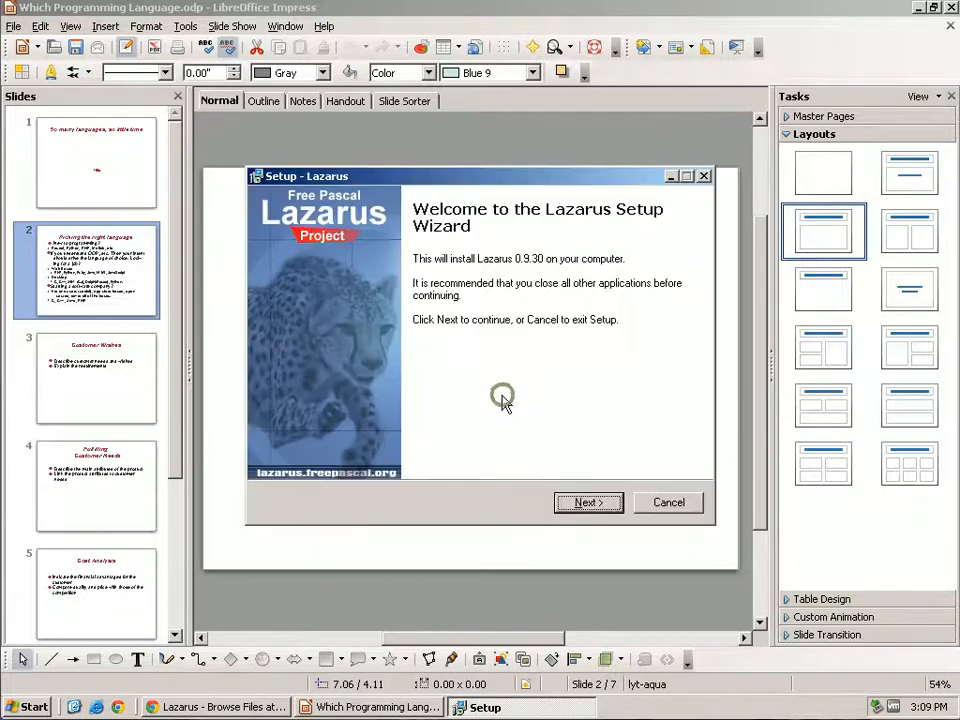
- Start the full installation of Lazarus into c:\lazarus with the option to create a desktop icon enabled
click(611, 506)
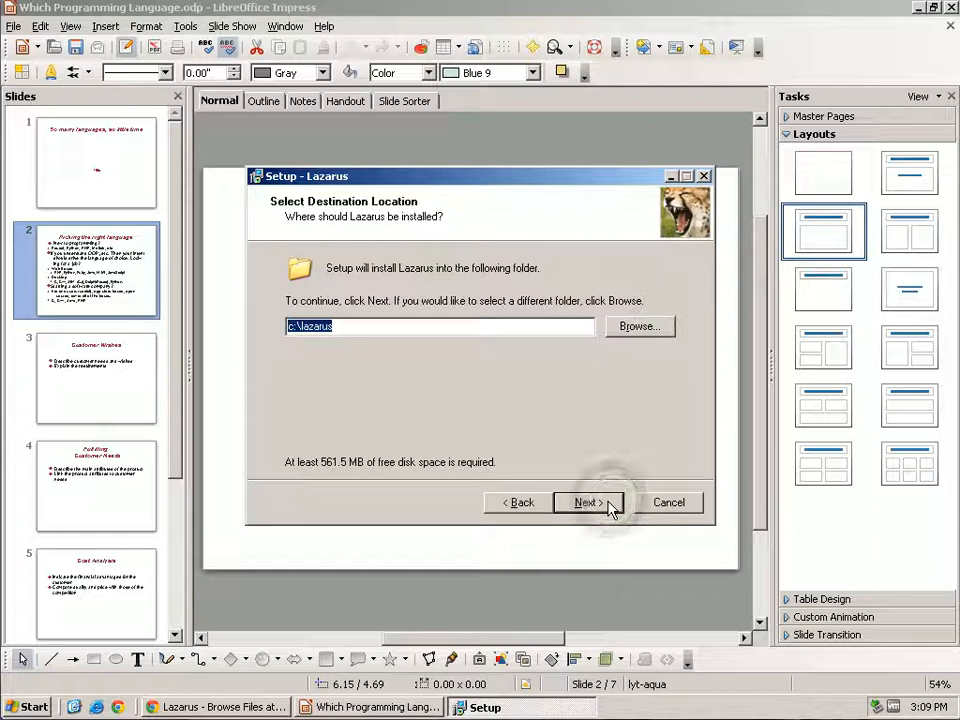
click(611, 506)
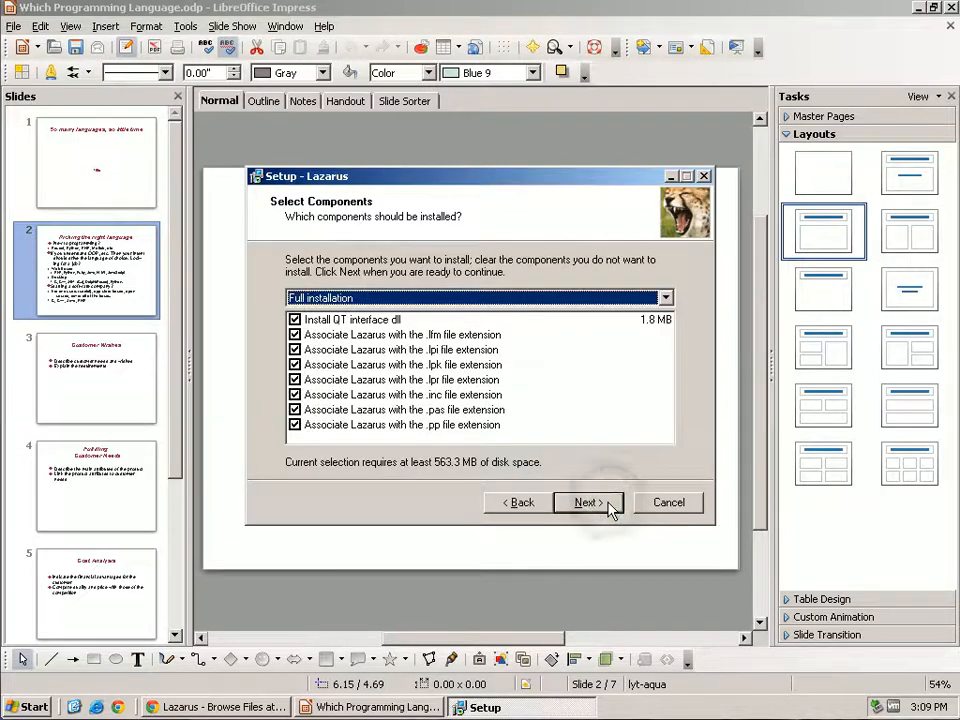
click(611, 507)
click(611, 506)
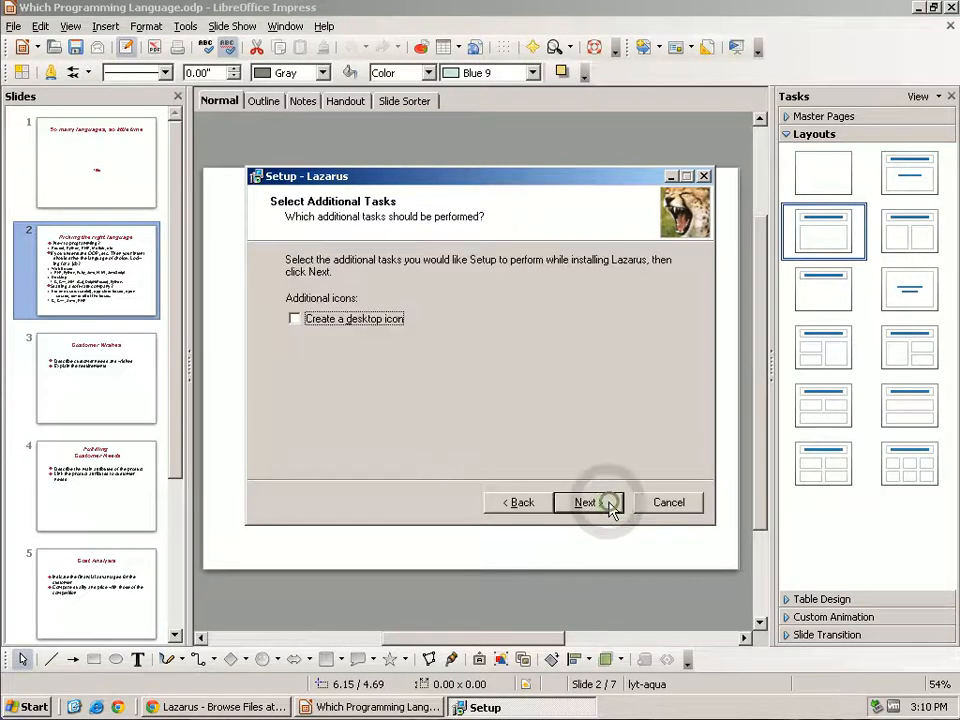
click(294, 318)
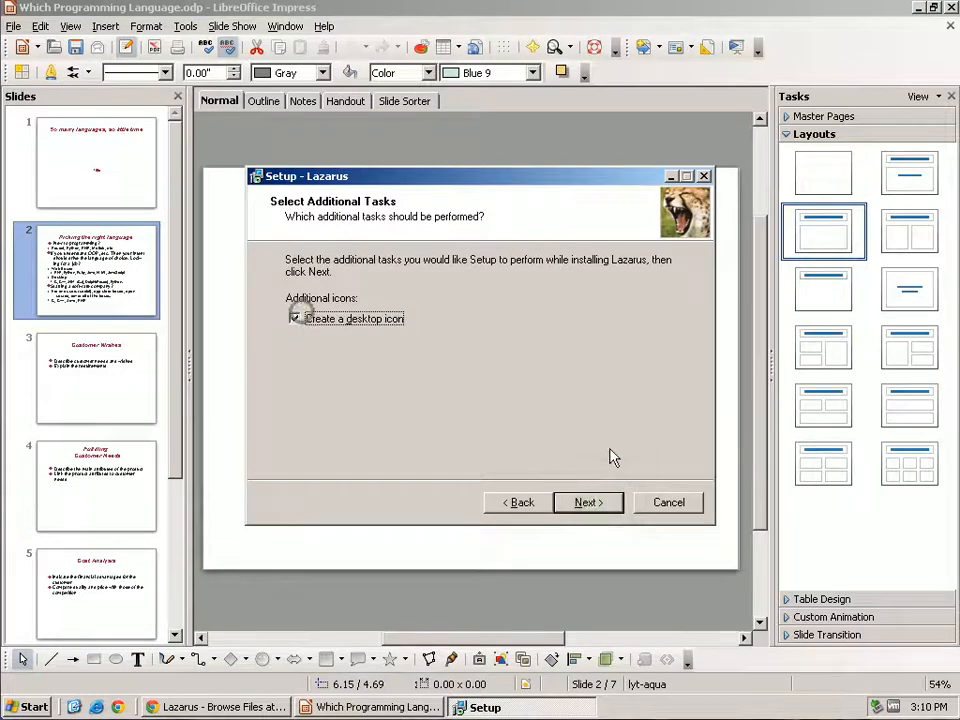
click(590, 505)
click(590, 504)
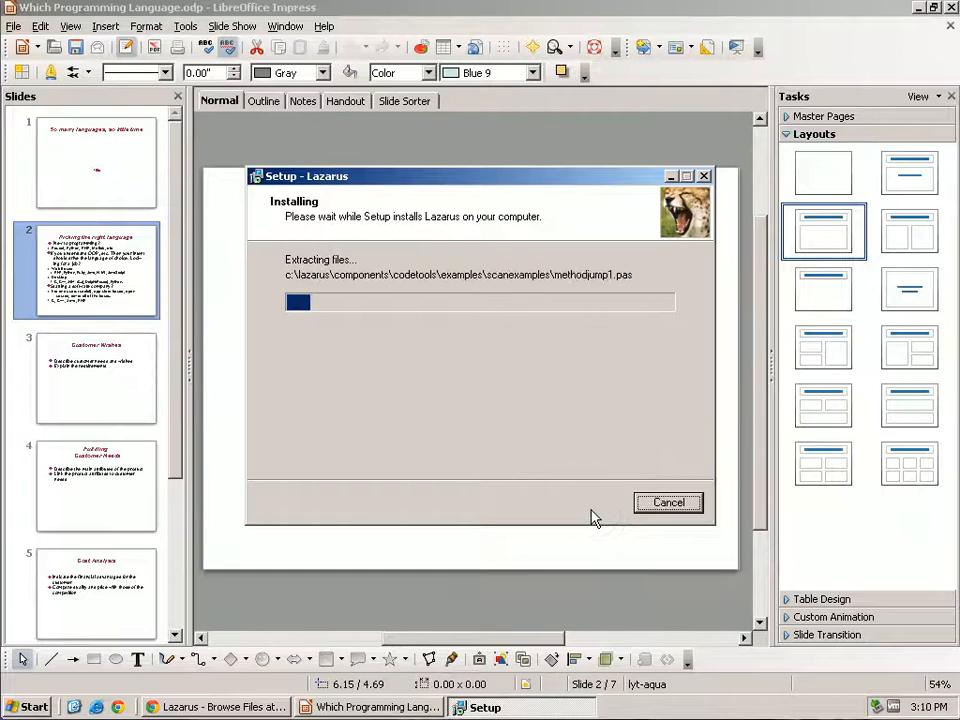
- Minimize the presentation window to show the desktop and finish the Lazarus setup wizard
drag(508, 180, 476, 182)
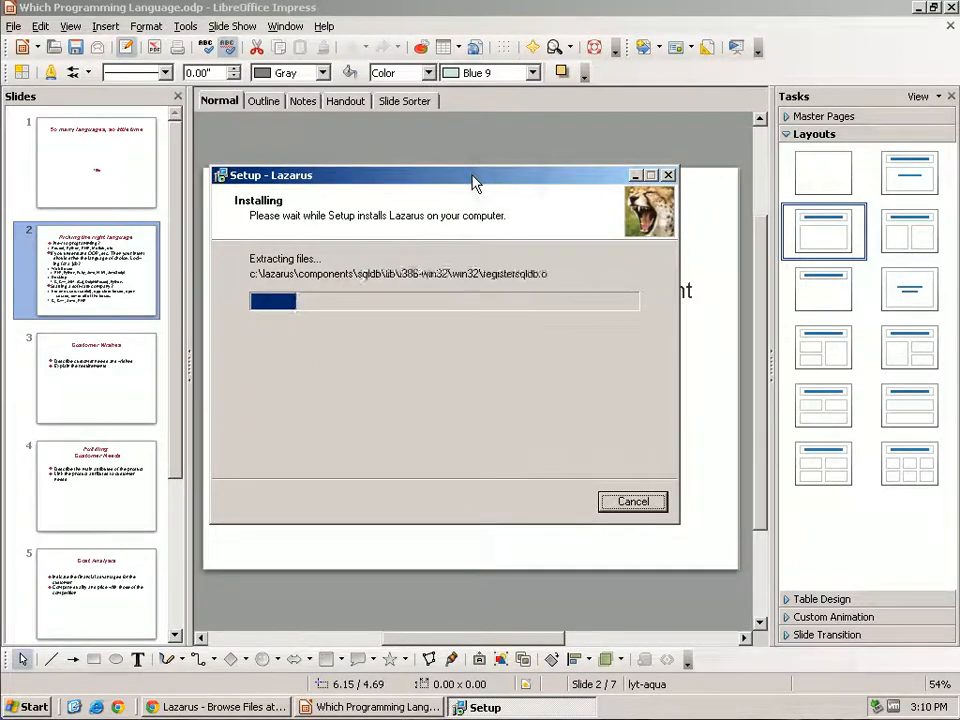
click(887, 9)
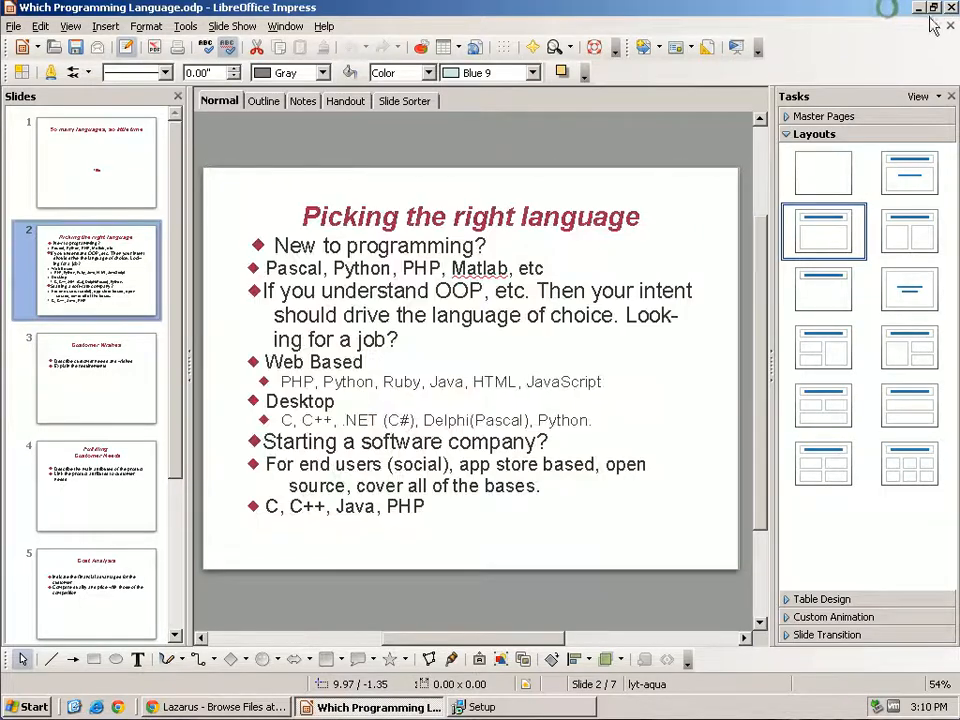
click(918, 8)
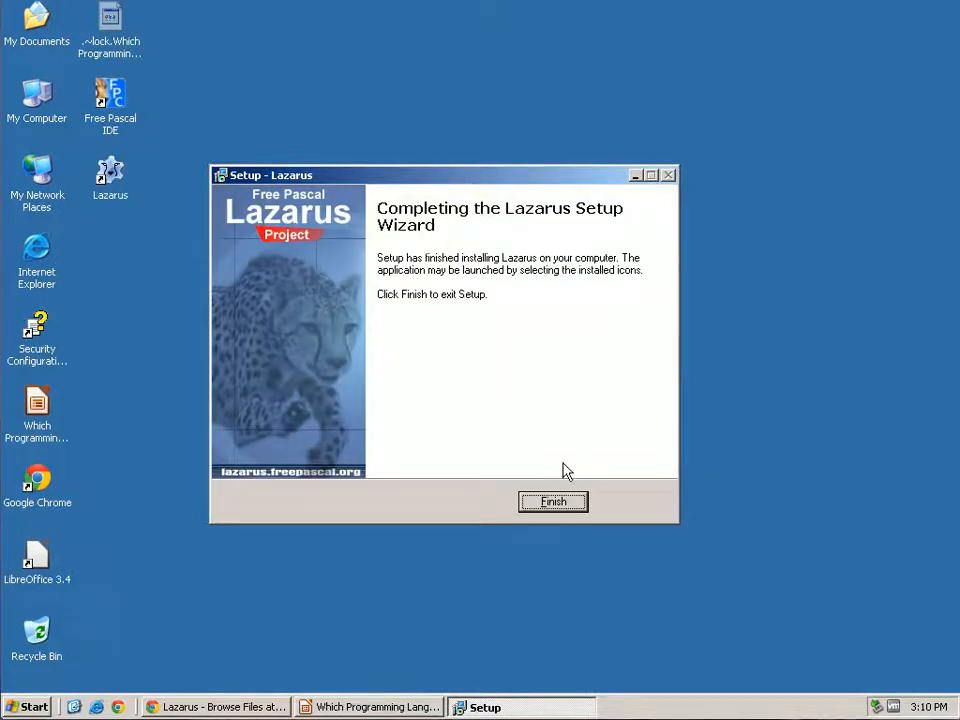
click(553, 502)
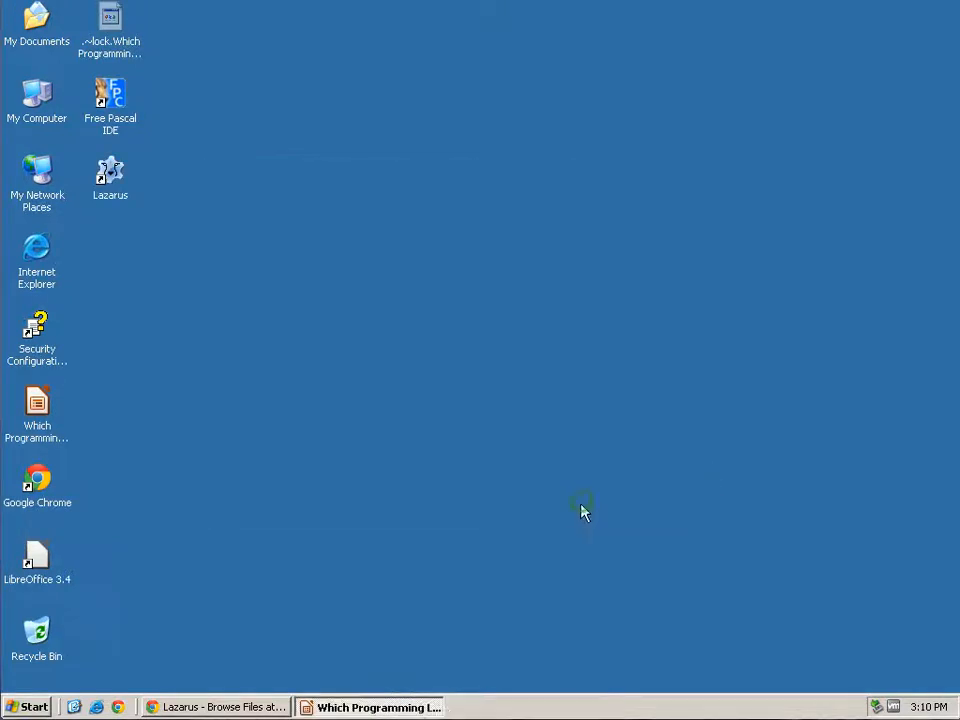
click(511, 456)
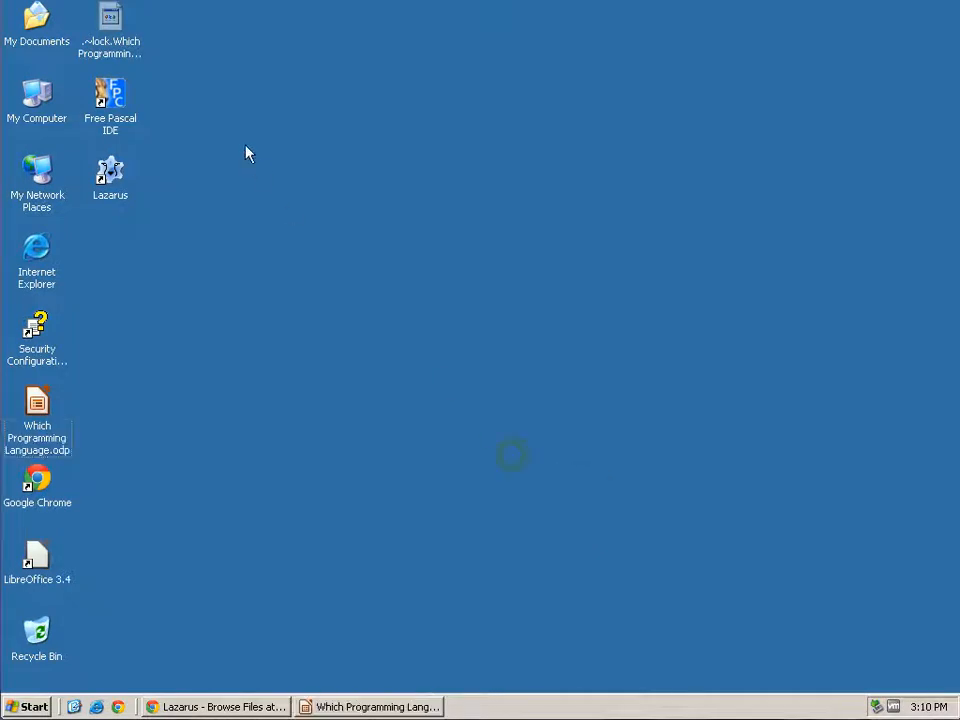
- Launch the Lazarus IDE from the desktop and move the Form1 designer window clear of the source editor
double_click(109, 173)
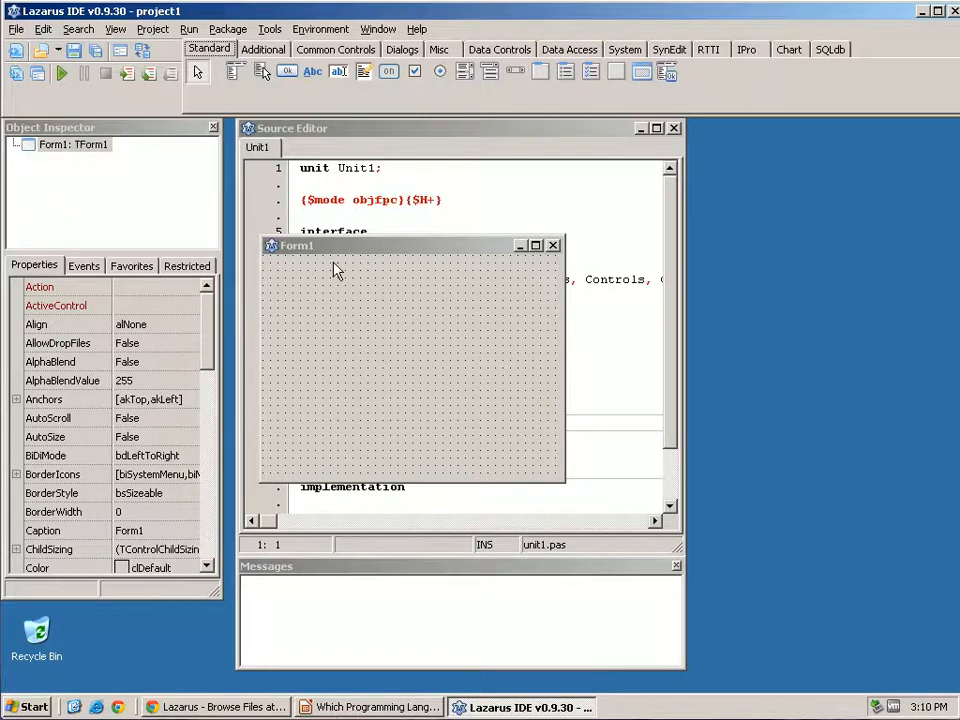
drag(336, 250, 646, 210)
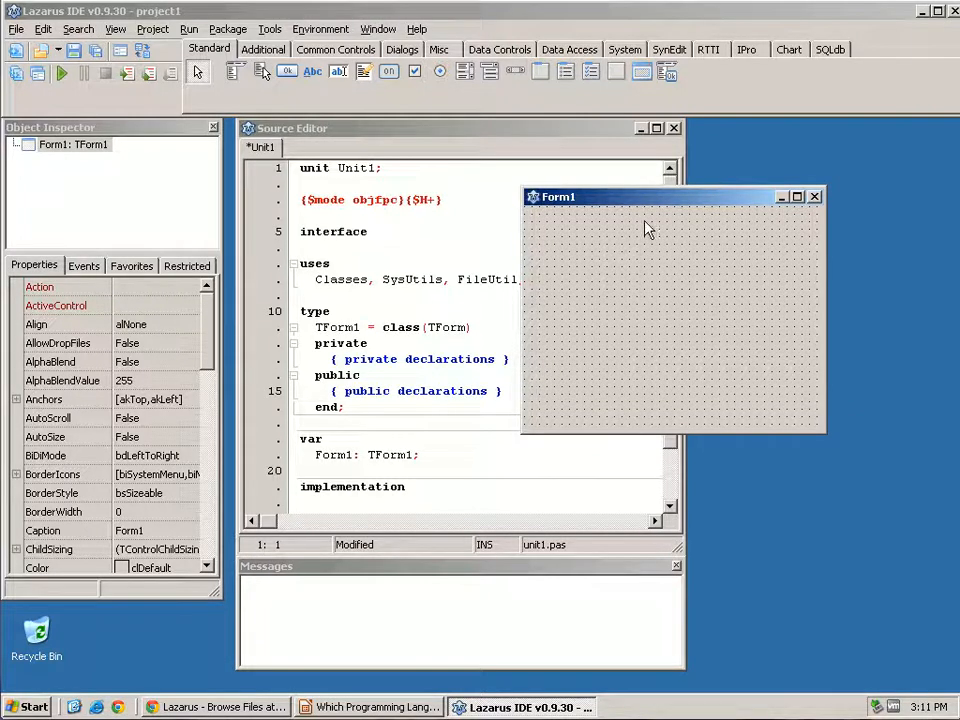
drag(670, 201, 799, 140)
- Examine the generated Unit1 source code, including the compiler mode directive and the units listed in the uses clause
click(523, 310)
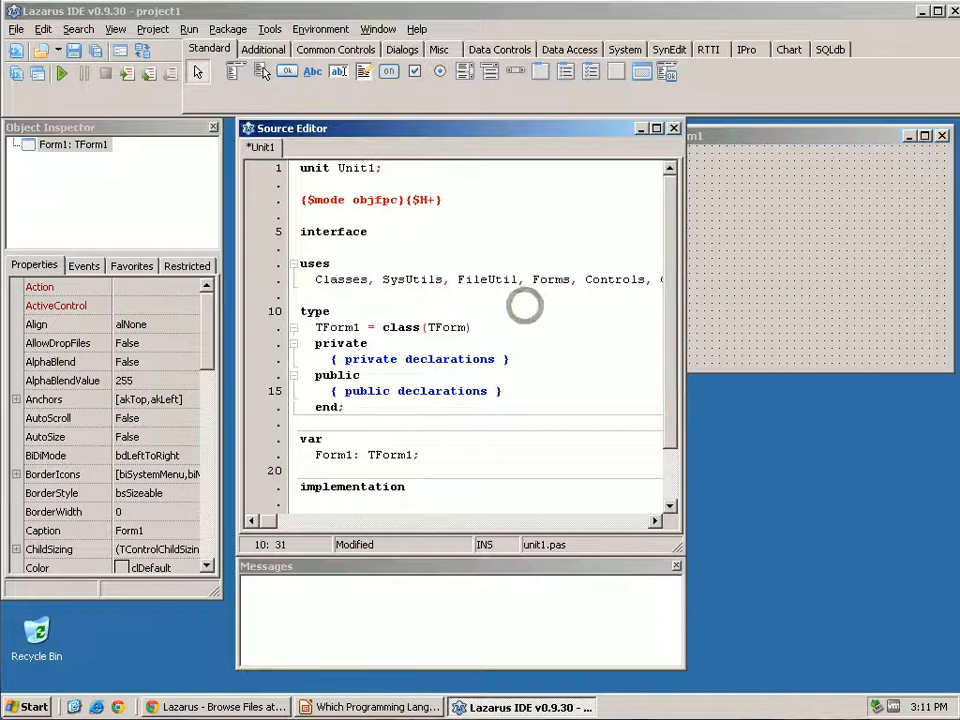
scroll(524, 247, down, 1)
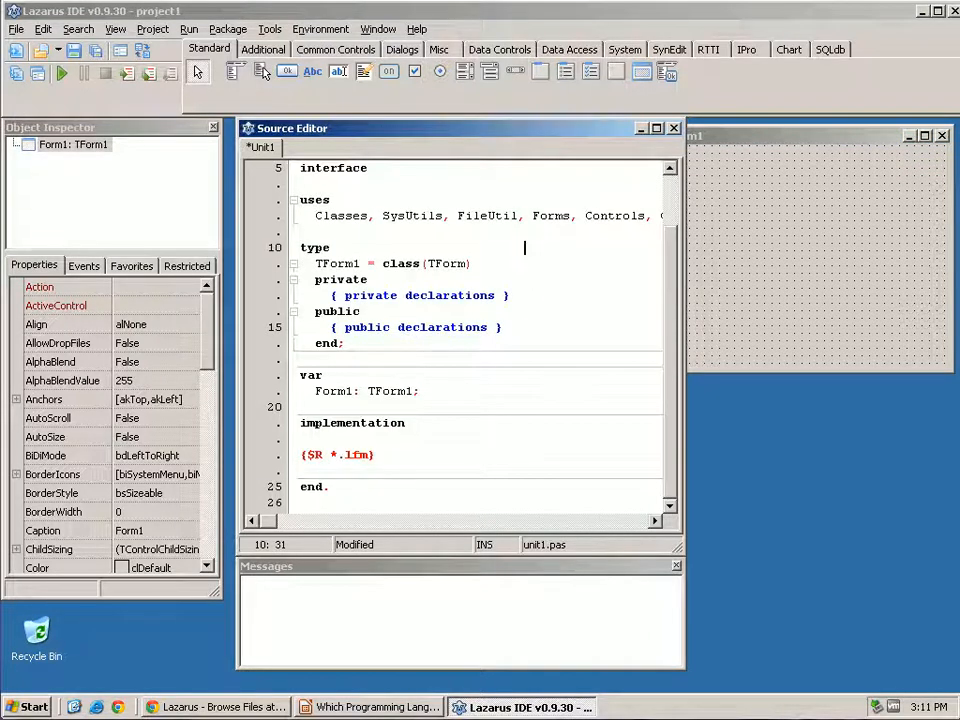
scroll(265, 73, up, 1)
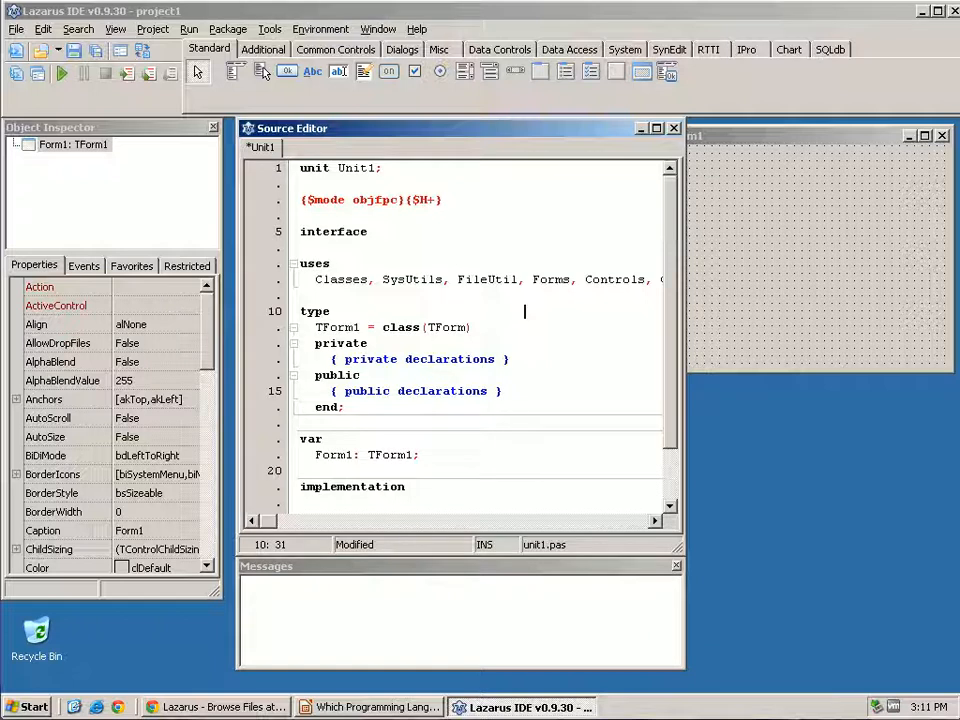
drag(446, 199, 300, 199)
click(375, 280)
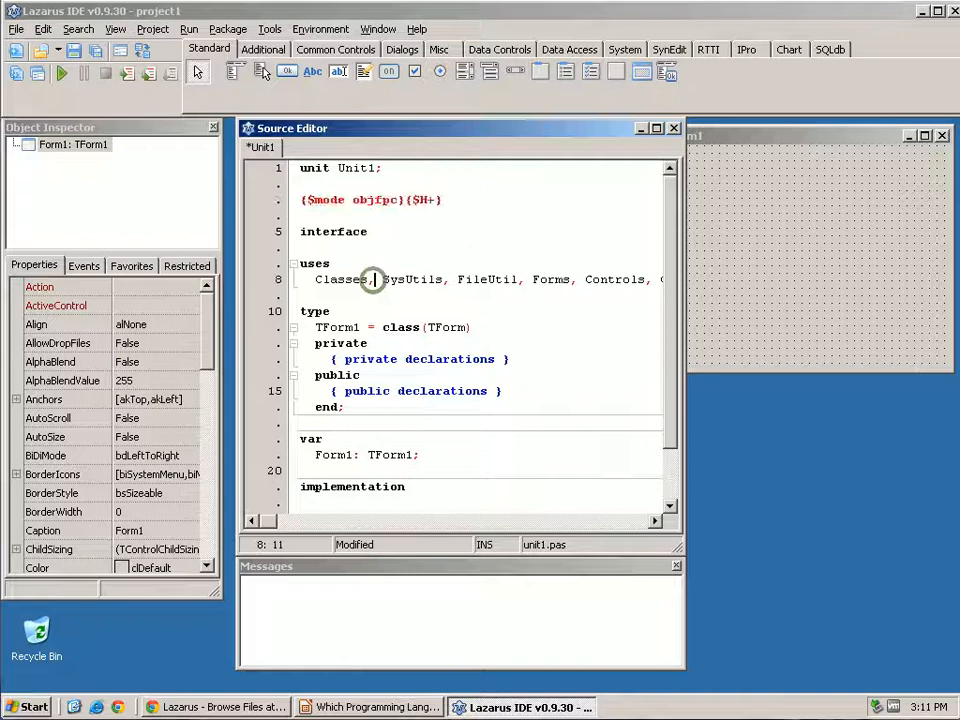
drag(608, 280, 352, 280)
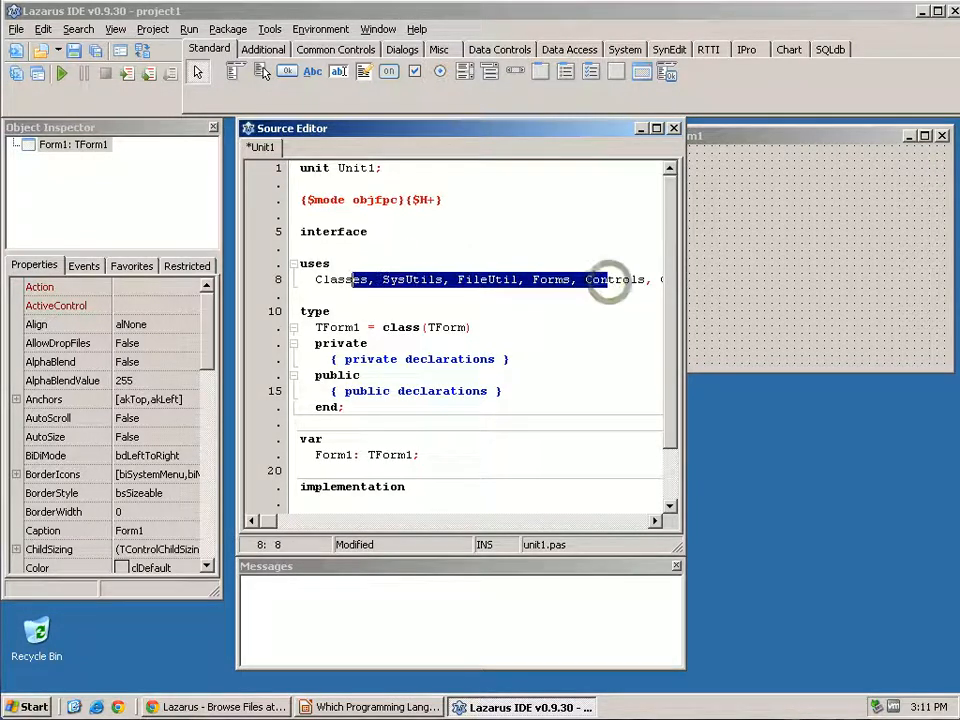
- Move the Form1 designer window back over the source editor and enlarge the form in both width and height
click(838, 240)
drag(770, 142, 503, 174)
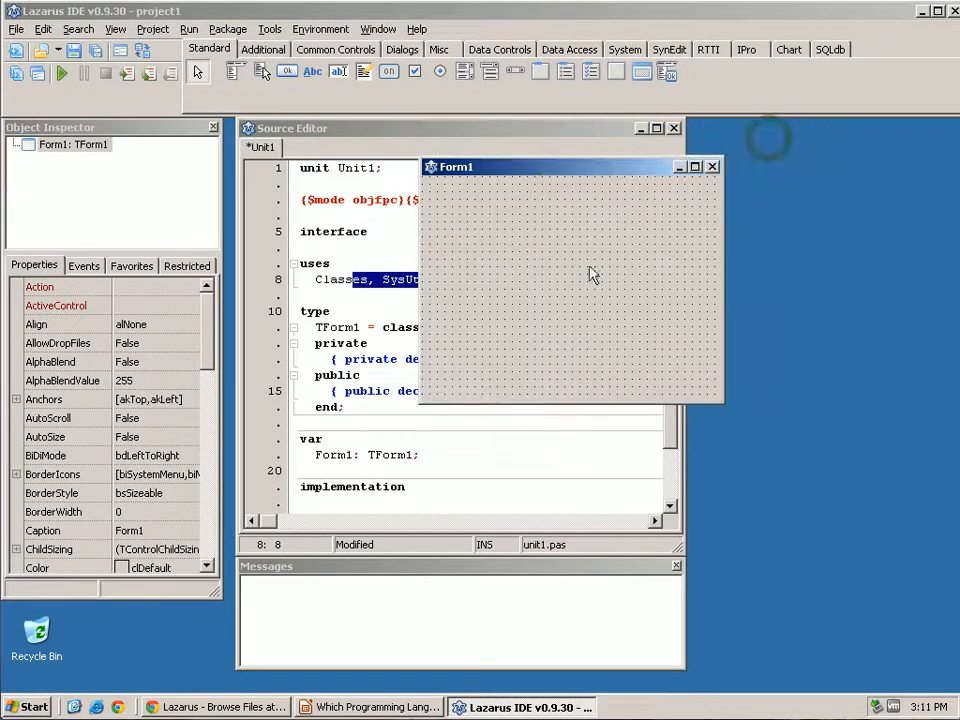
drag(721, 401, 811, 545)
drag(722, 401, 890, 578)
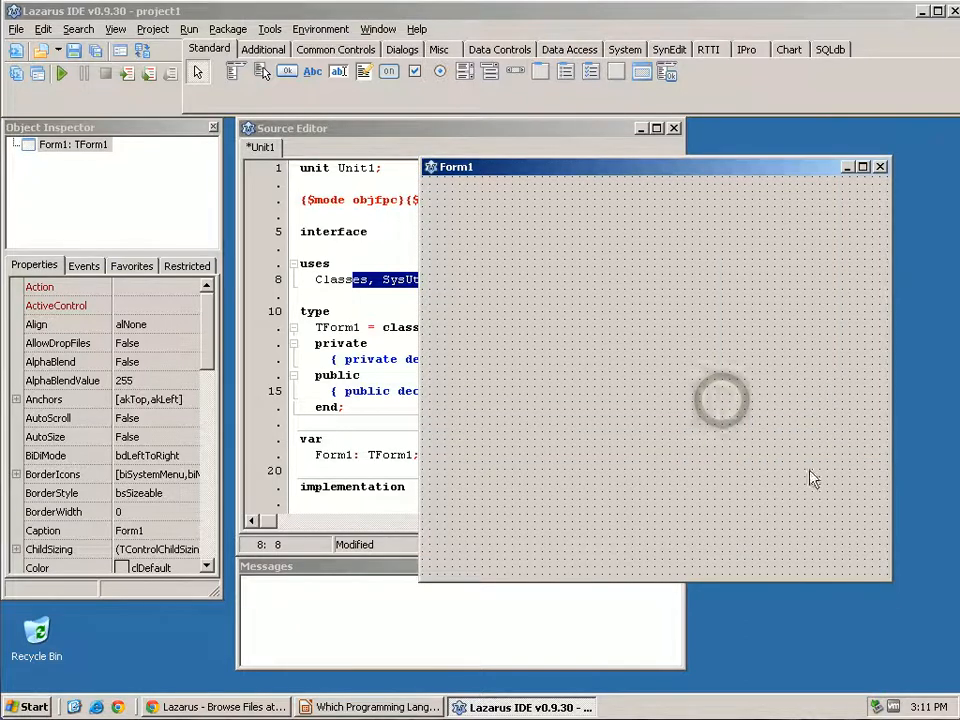
- Build and run project1, and move the running Form1 window away from the form designer
click(64, 80)
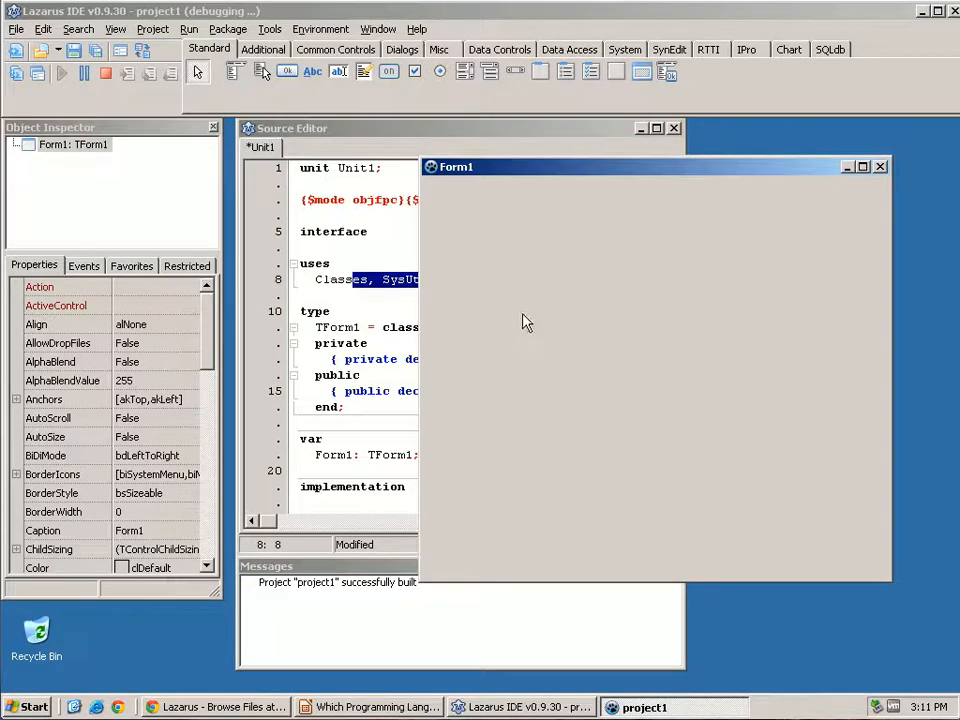
drag(560, 175, 424, 208)
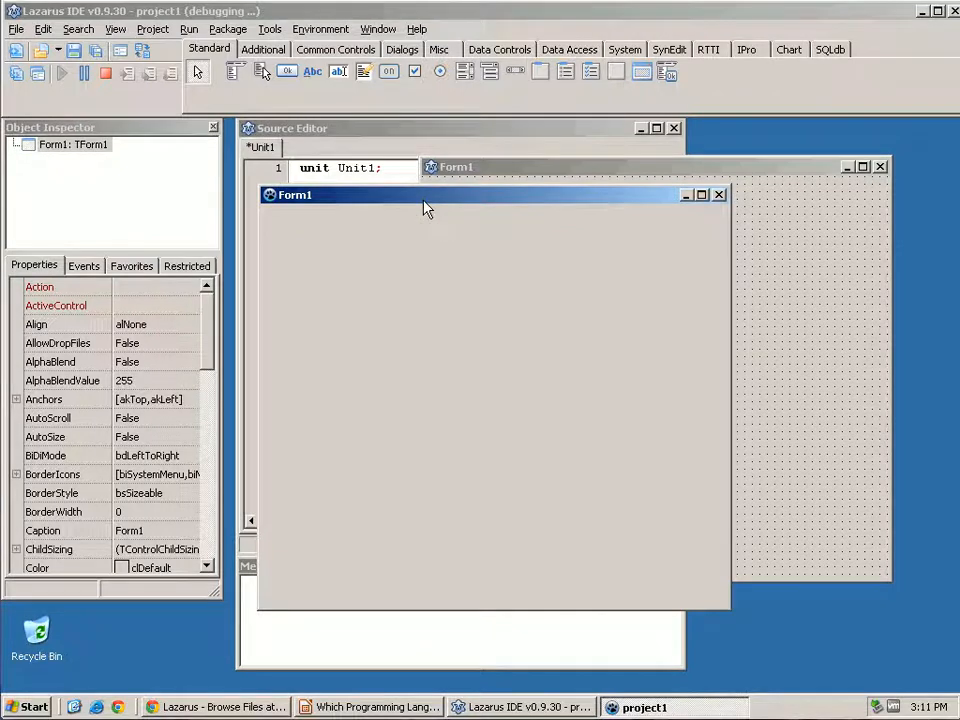